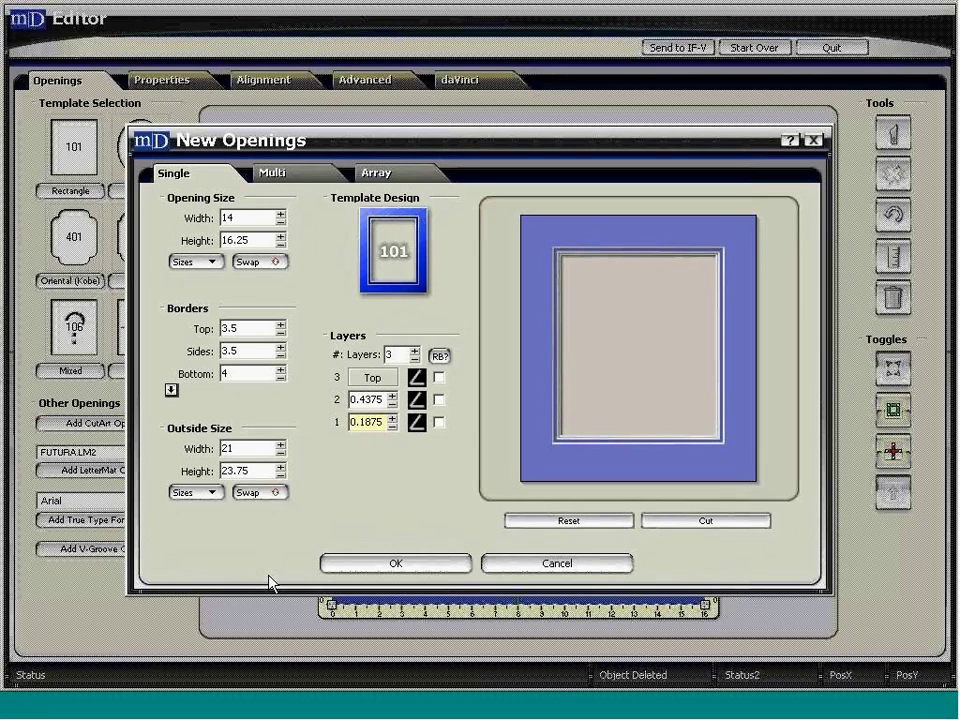
- Add the 14 × 16.25 three-layer opening with 3.5/3.5/4 borders to the 21 × 23.75 mat
{"action": "left_click", "coordinate": [354, 566]}
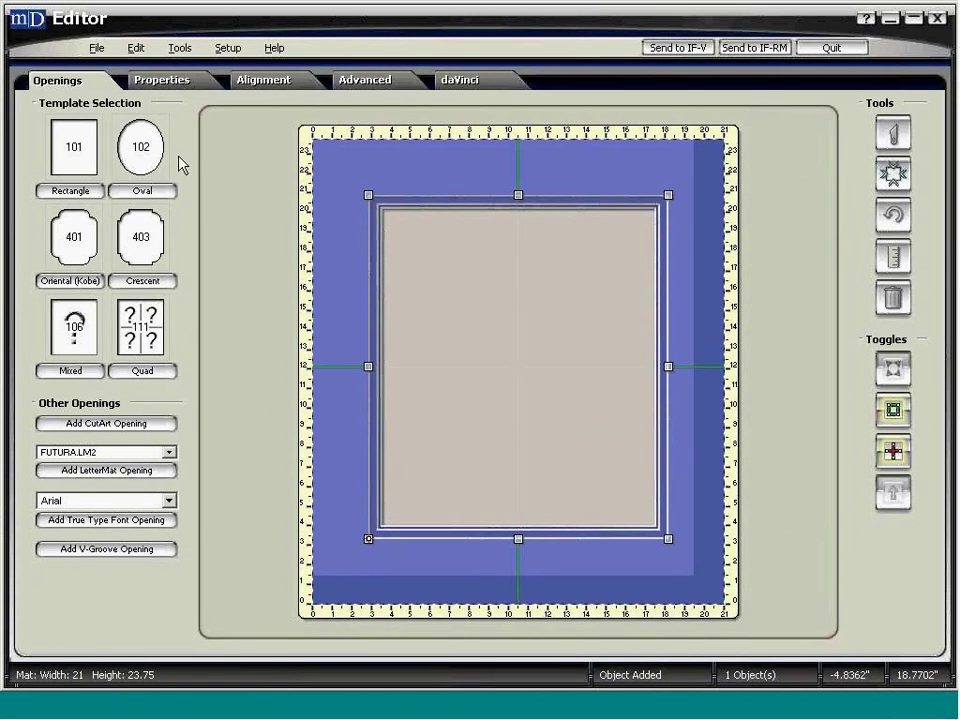
- Save the mat as an order-numbered file in the fourth customer folder under Mats, confirming the notice
{"action": "left_click", "coordinate": [96, 48]}
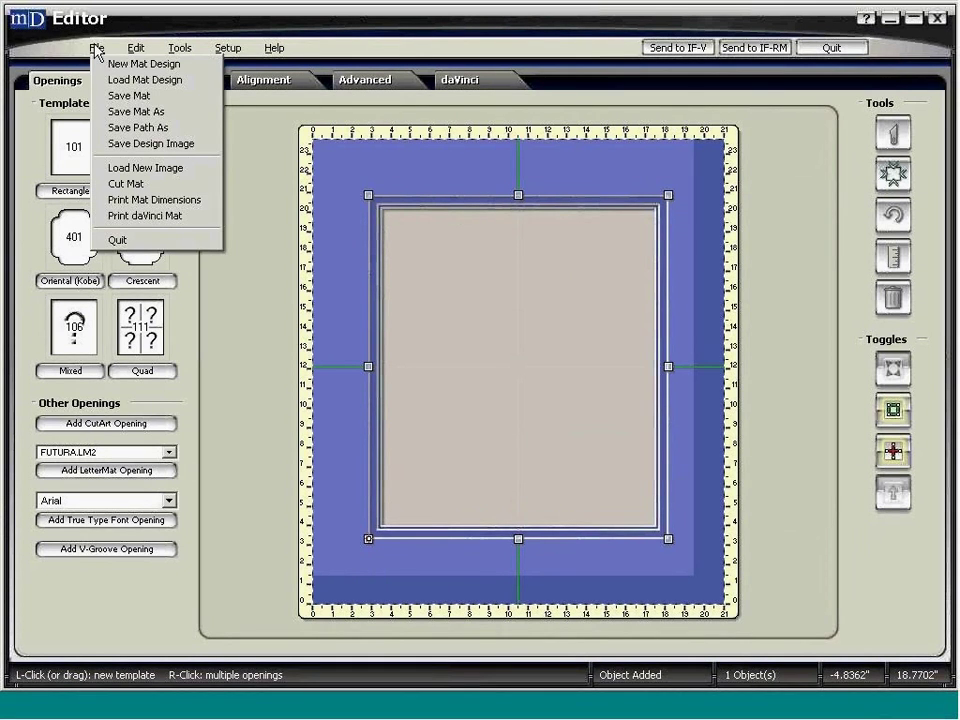
{"action": "left_click", "coordinate": [189, 116]}
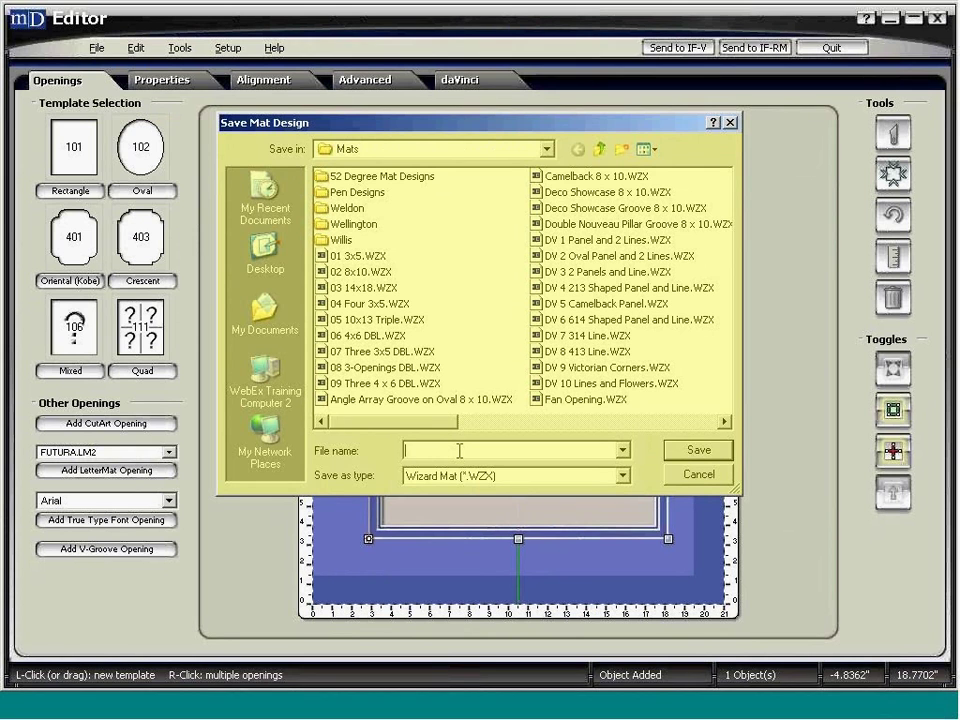
{"action": "type", "text": "O"}
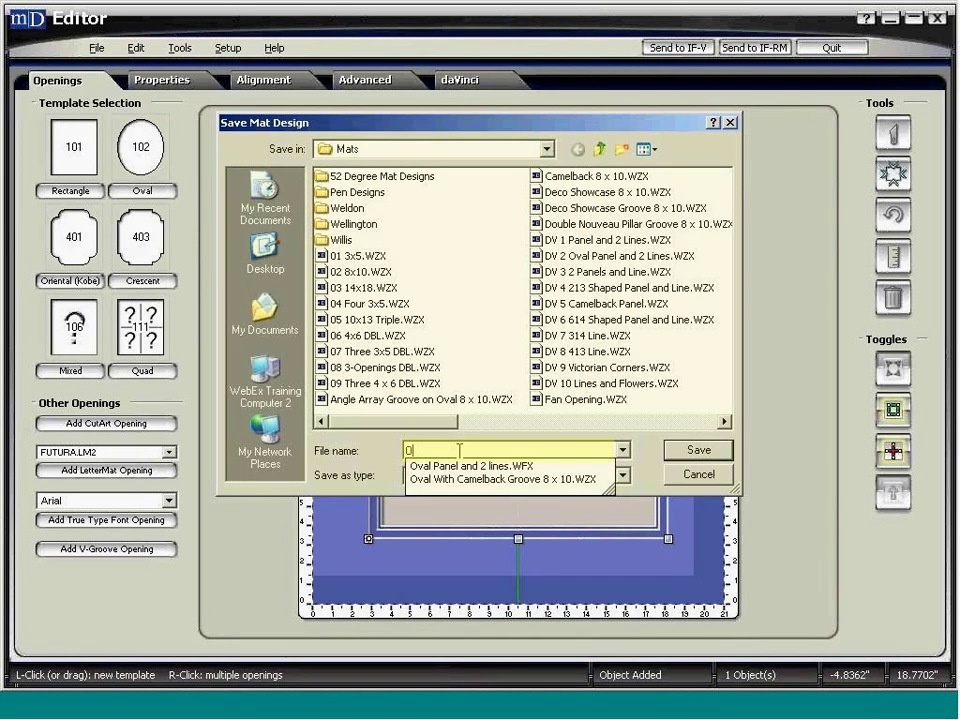
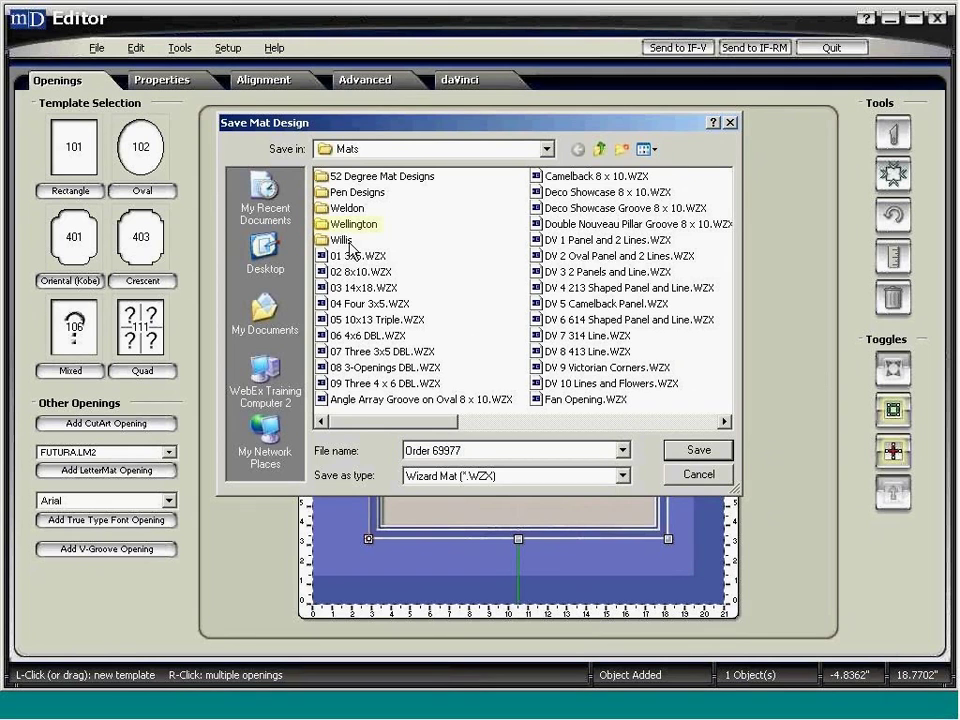
{"action": "double_click", "coordinate": [350, 225]}
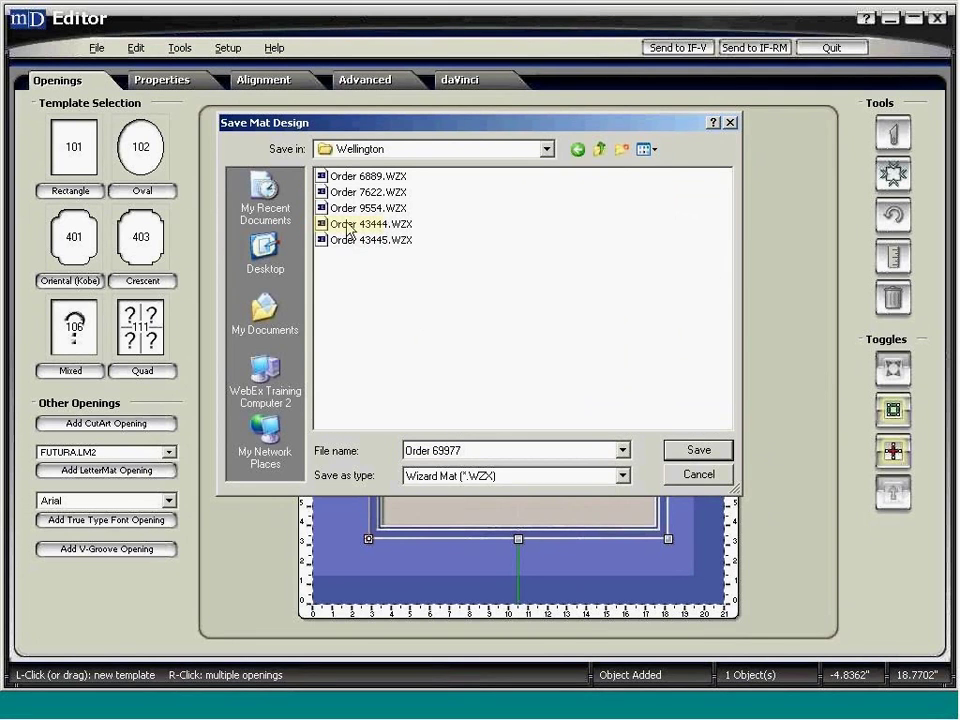
{"action": "left_click", "coordinate": [674, 456]}
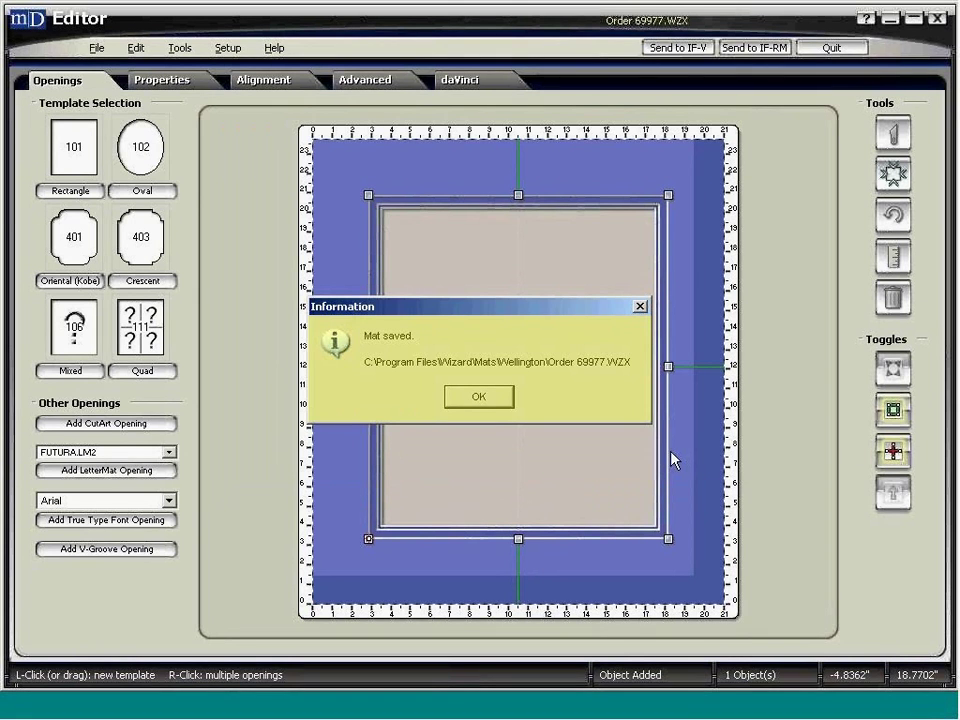
{"action": "left_click", "coordinate": [490, 400]}
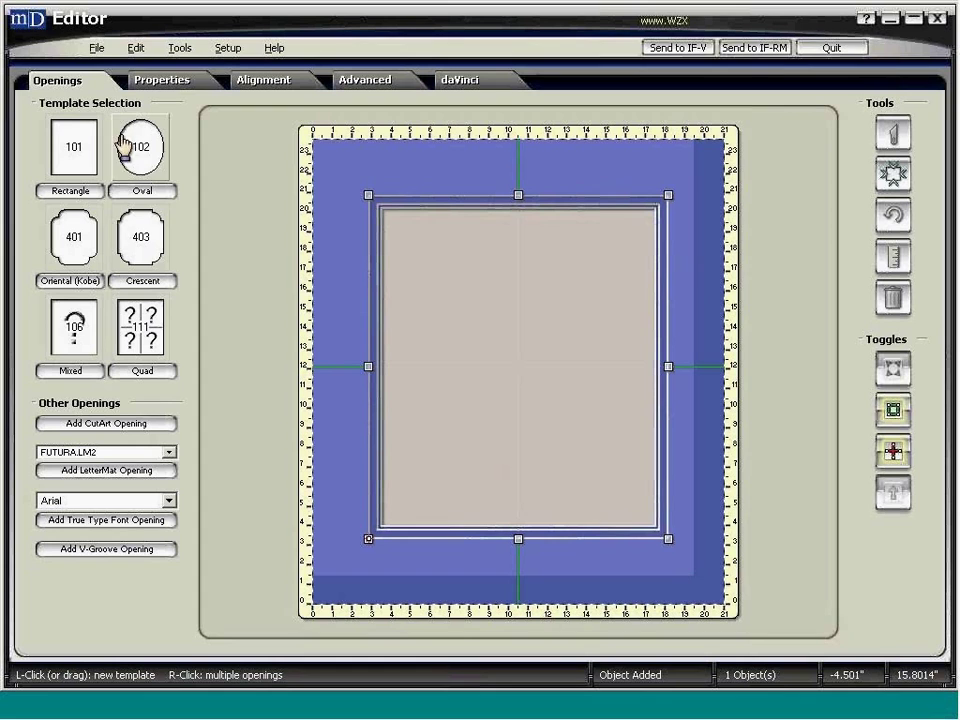
- From Save Mat As, create a new folder in Mats named after the customer
{"action": "left_click", "coordinate": [97, 49]}
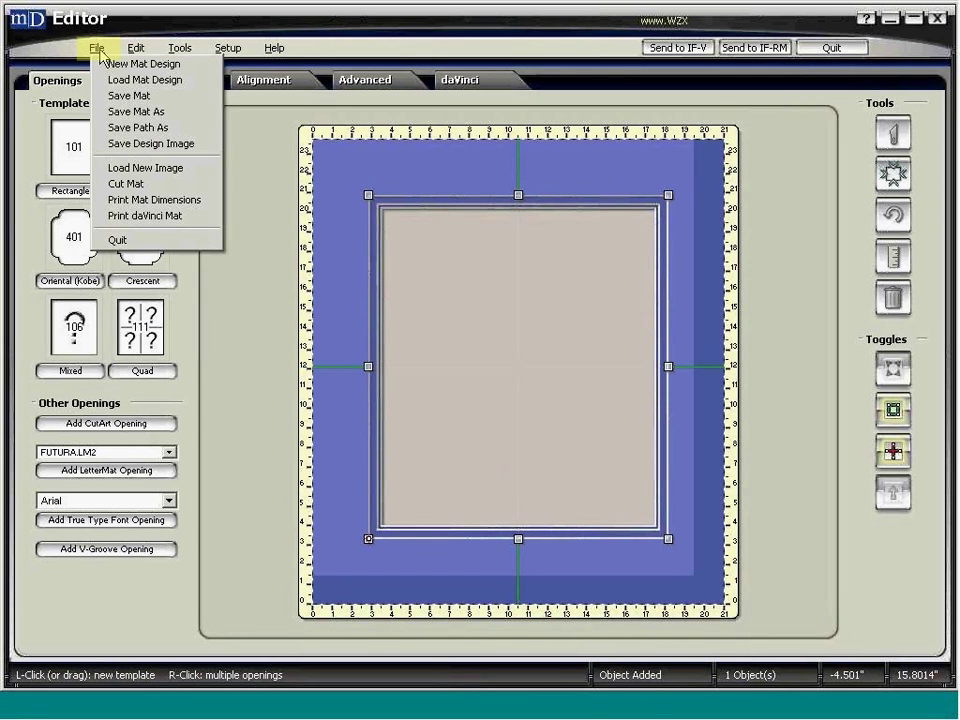
{"action": "left_click", "coordinate": [194, 114]}
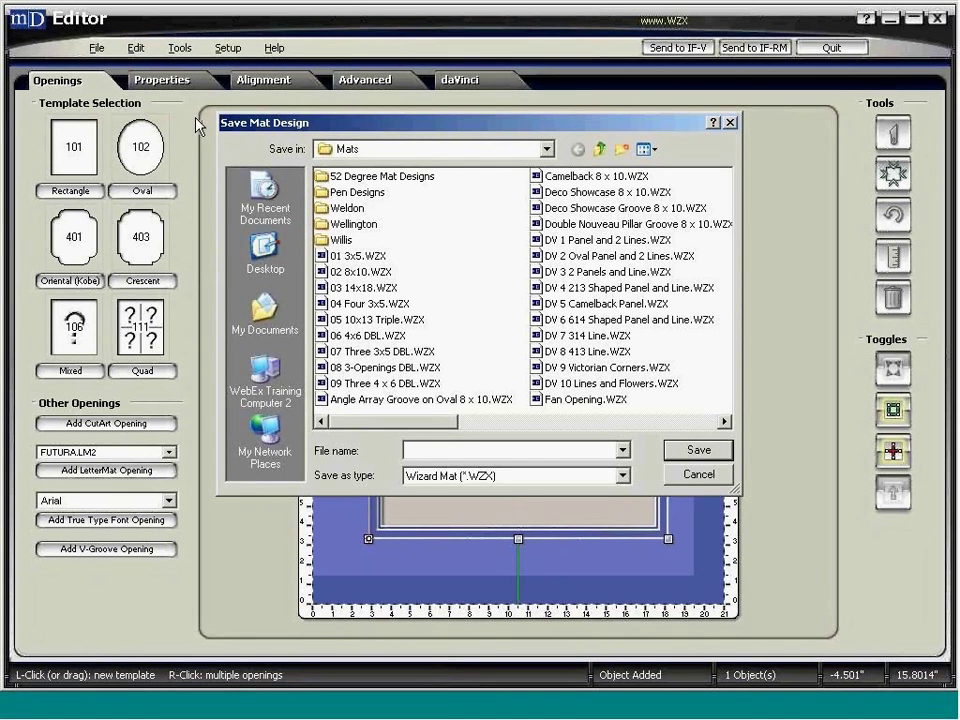
{"action": "right_click", "coordinate": [460, 291]}
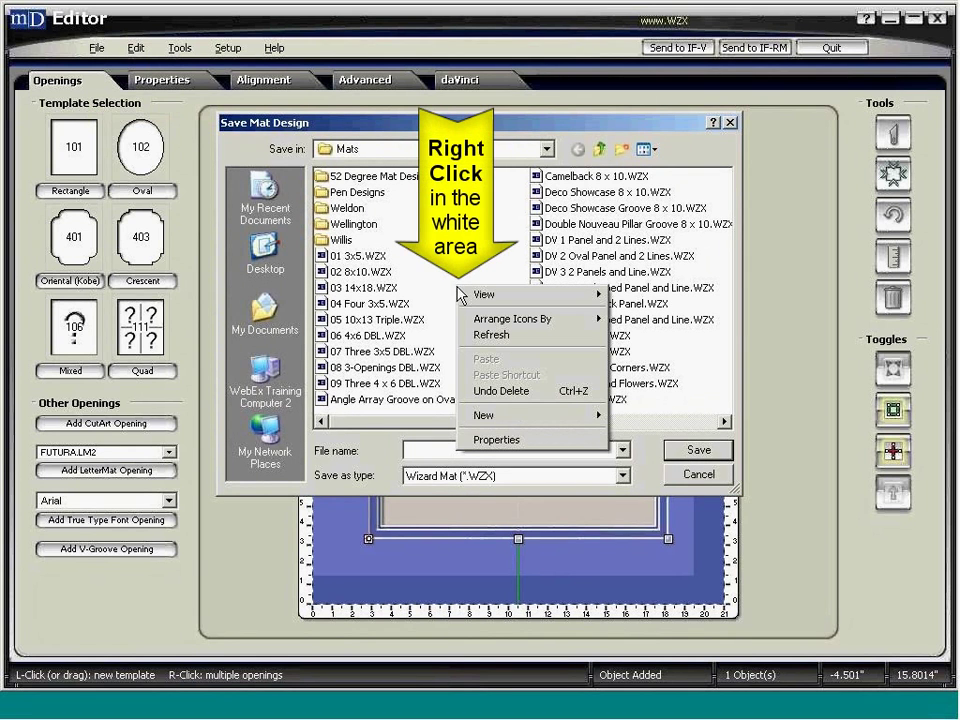
{"action": "mouse_move", "coordinate": [520, 418]}
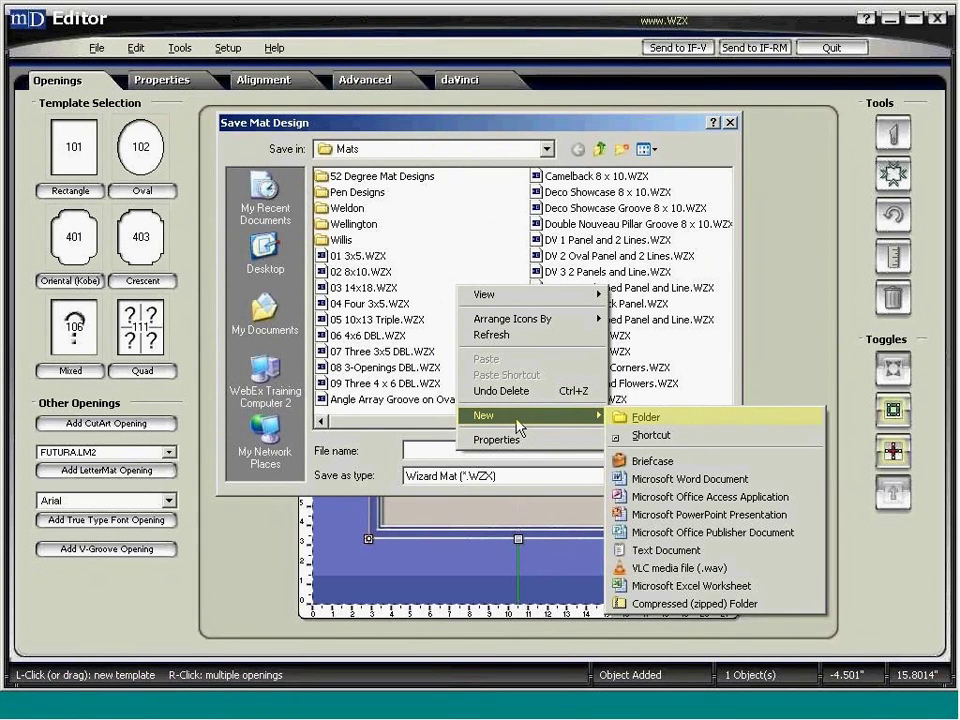
{"action": "left_click", "coordinate": [680, 426]}
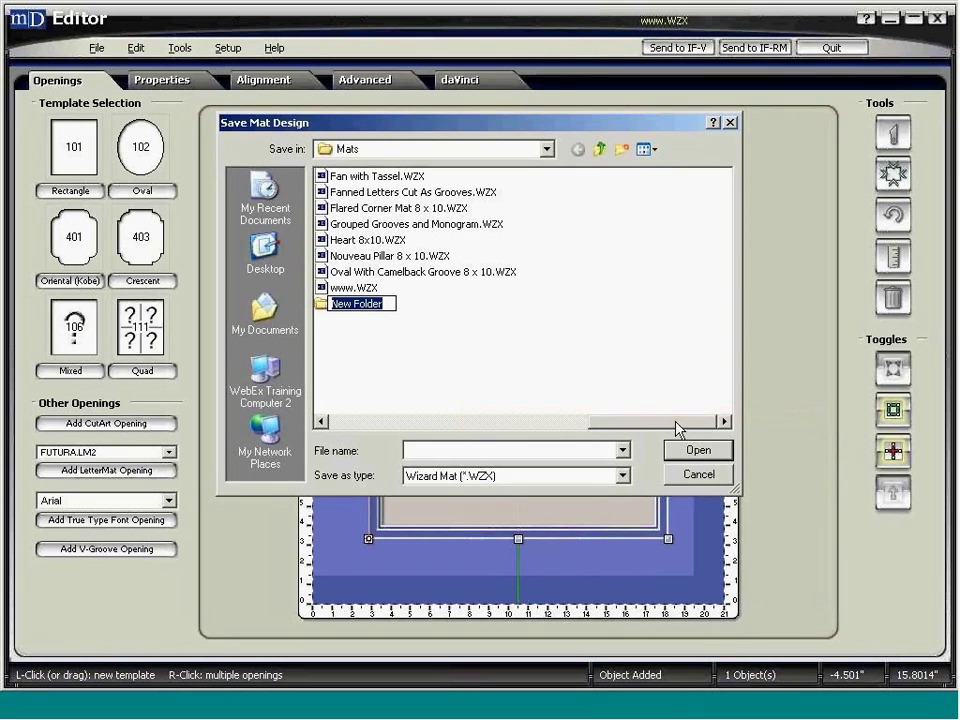
{"action": "type", "text": "Tr"}
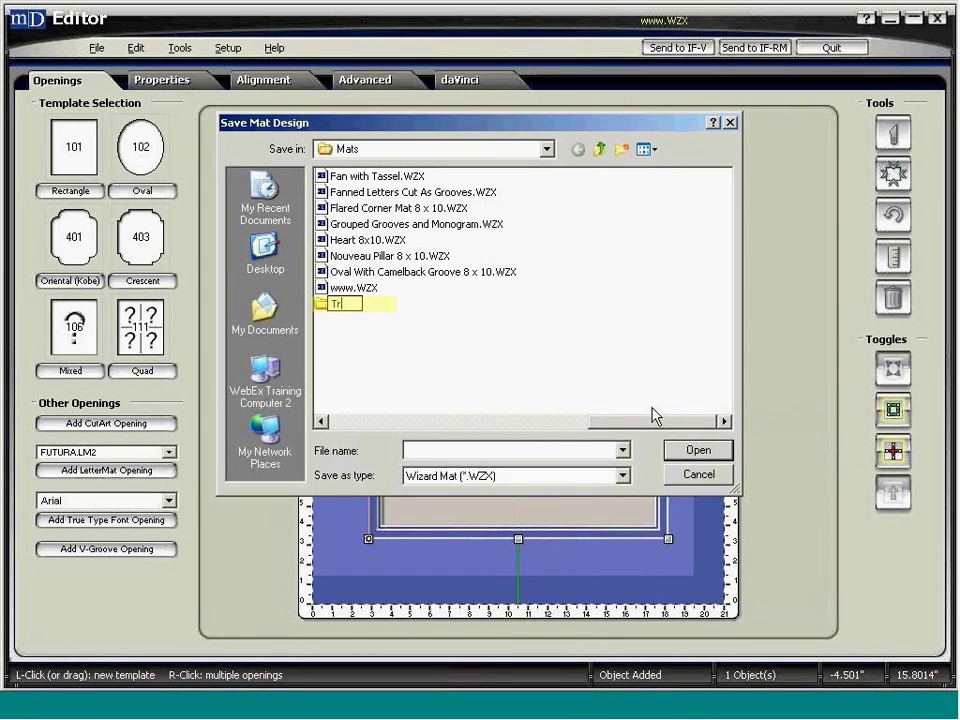
{"action": "type", "text": "acy"}
- Save the mat as an order-numbered .WZX file inside the new customer folder and deselect the opening
{"action": "left_click", "coordinate": [431, 296]}
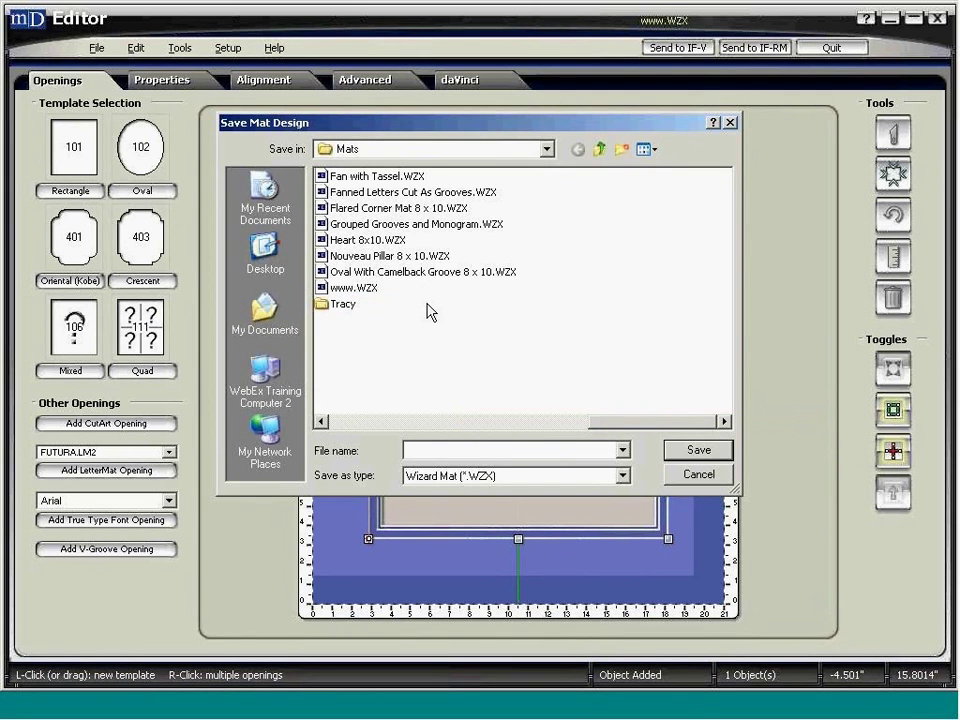
{"action": "double_click", "coordinate": [332, 308]}
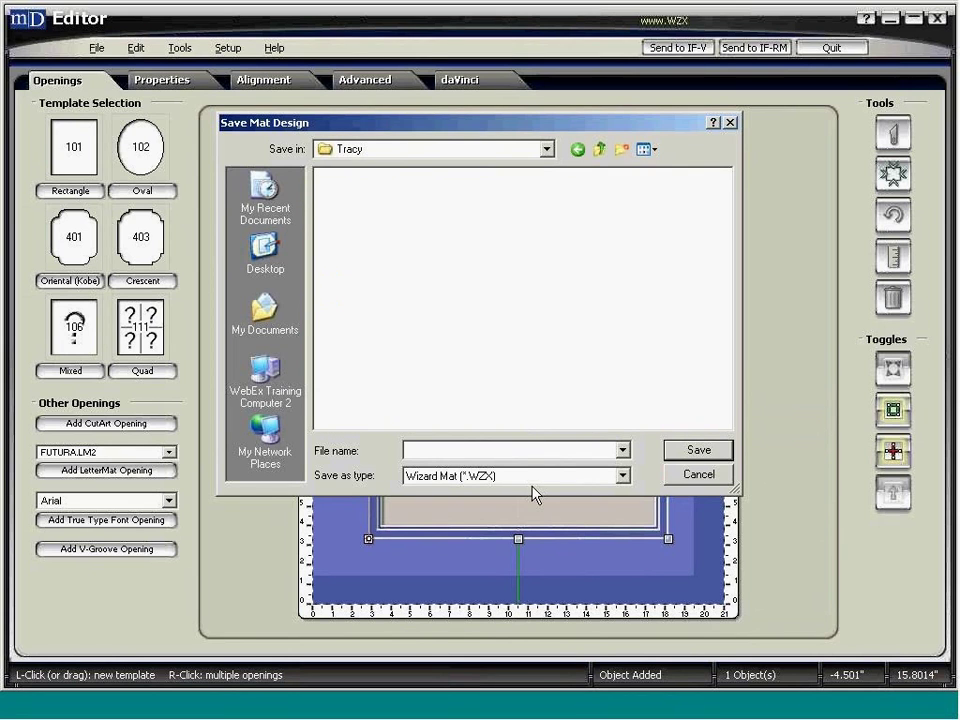
{"action": "left_click", "coordinate": [432, 449]}
{"action": "type", "text": "O"}
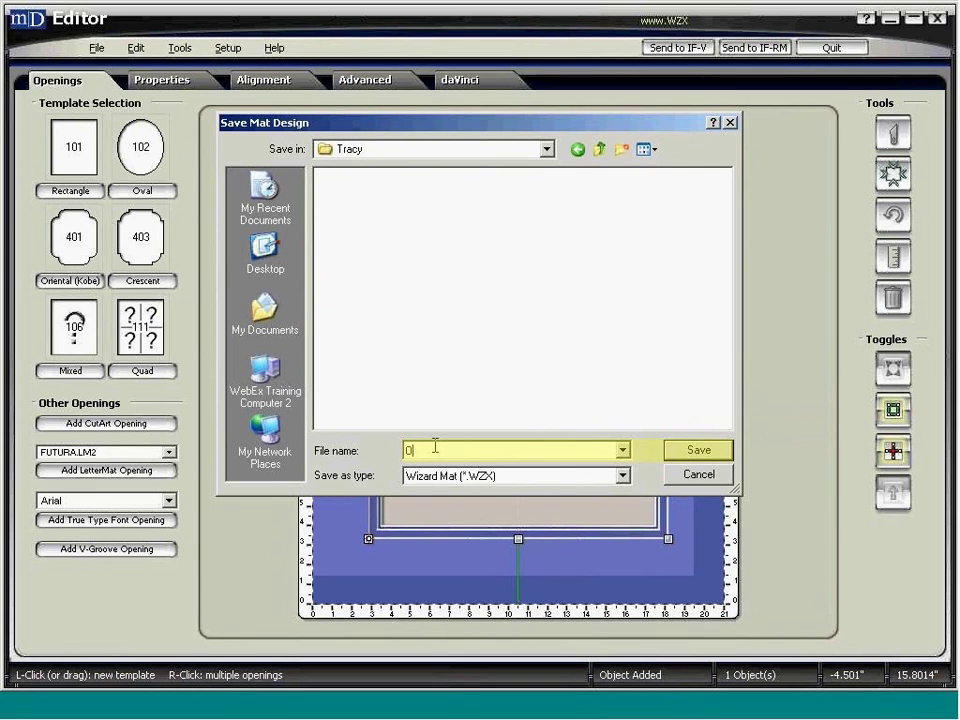
{"action": "left_click", "coordinate": [686, 453]}
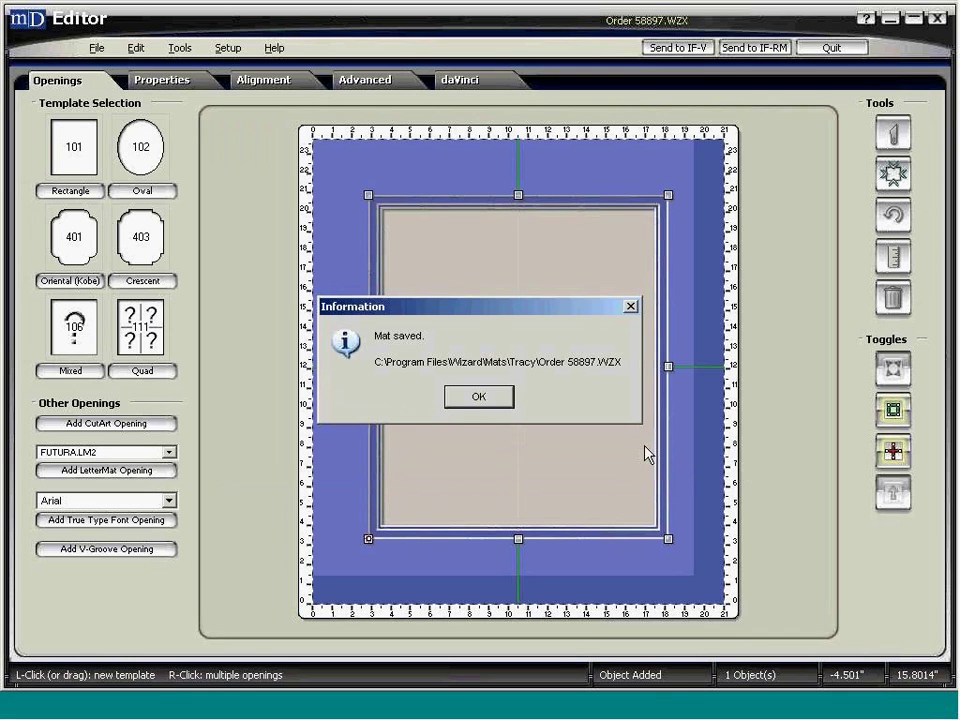
{"action": "left_click", "coordinate": [460, 403]}
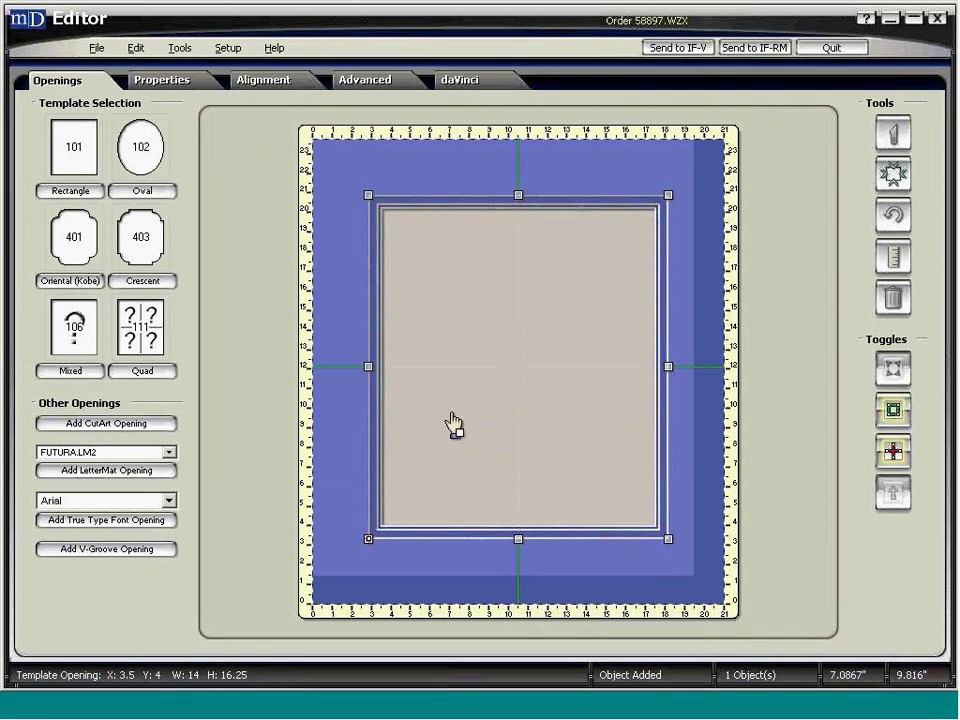
{"action": "left_click", "coordinate": [803, 190]}
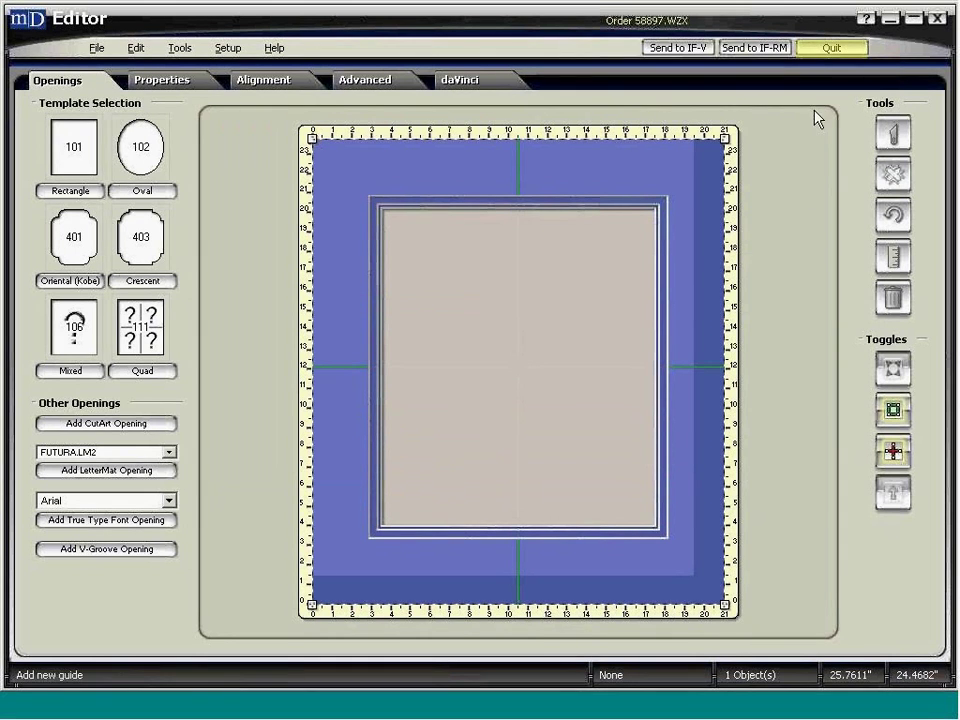
- Quit the mat editor and open the Saved Designs browser from the main screen
{"action": "left_click", "coordinate": [812, 52]}
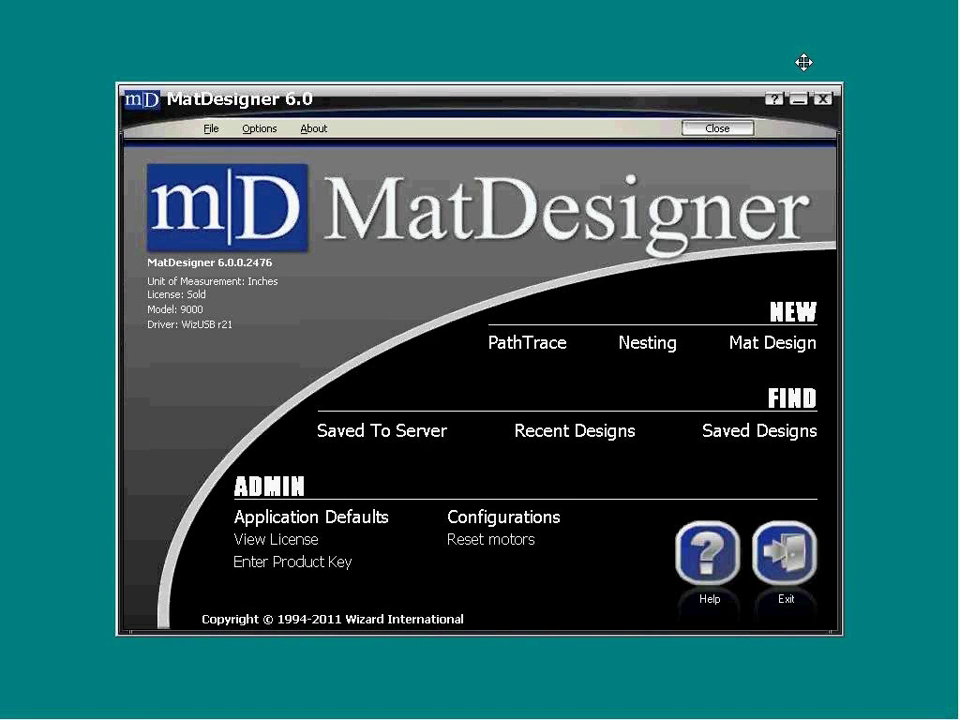
{"action": "left_click", "coordinate": [745, 434]}
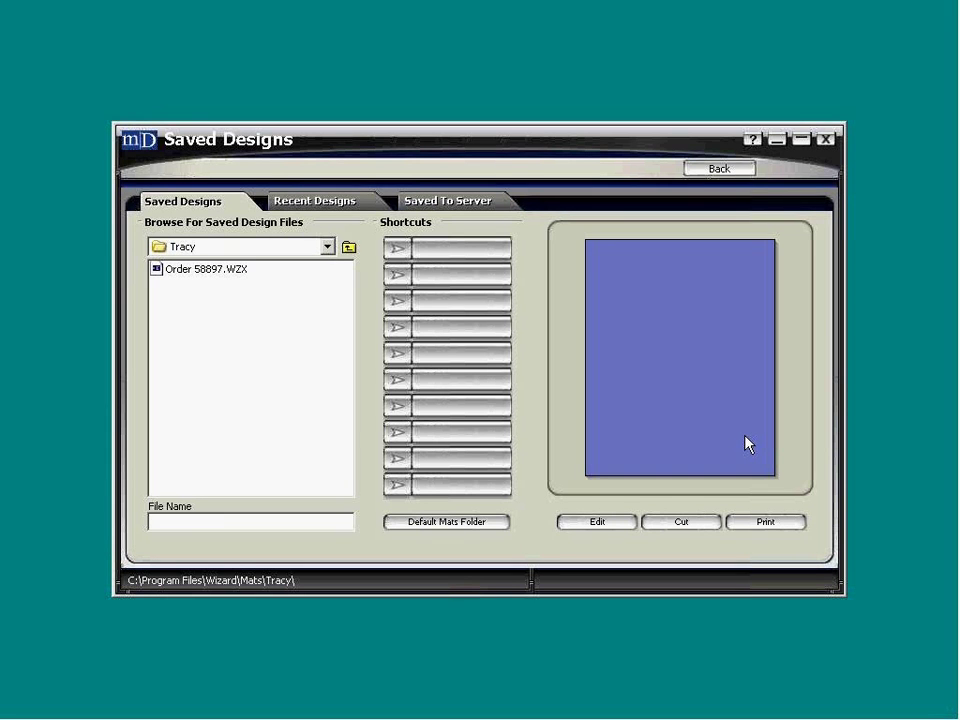
- Go to the default Mats folder, open the customer folder and preview the saved order design
{"action": "left_click", "coordinate": [437, 532]}
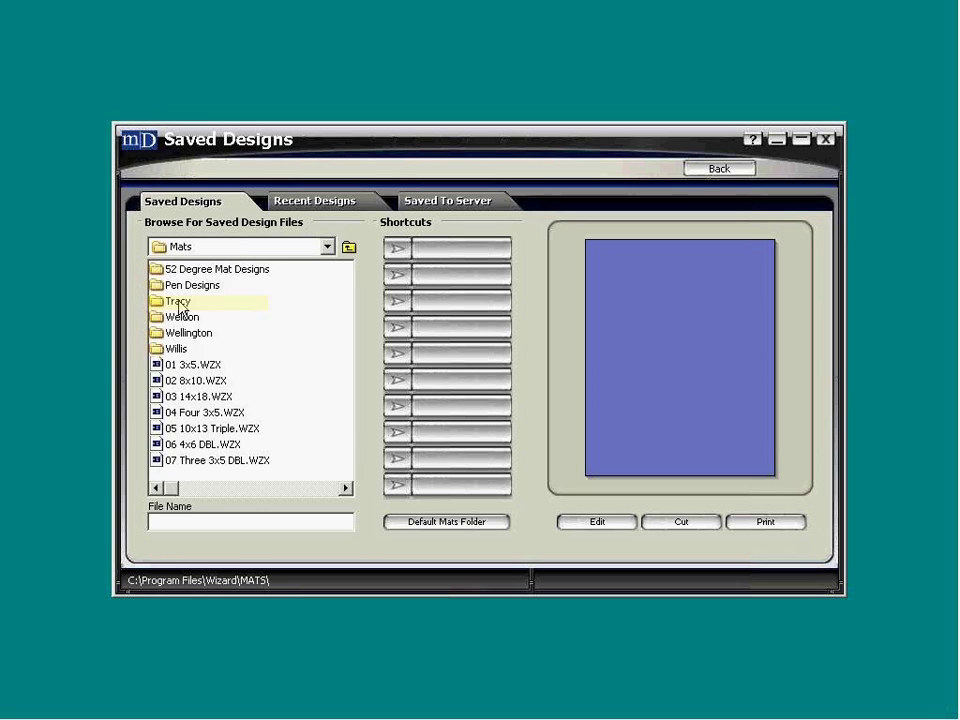
{"action": "double_click", "coordinate": [177, 301]}
{"action": "left_click", "coordinate": [180, 272]}
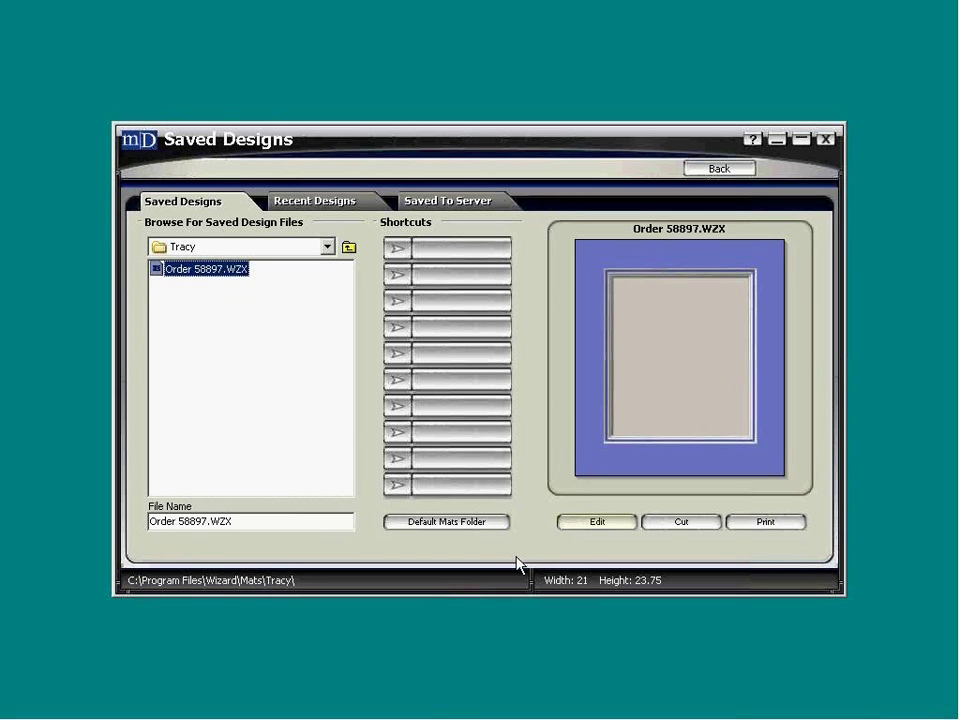
{"action": "left_click", "coordinate": [579, 527]}
- In Recent Designs, preview the 13.5 × 18 mat cut at 12:00:34 and send it to Cut
{"action": "left_click", "coordinate": [696, 170]}
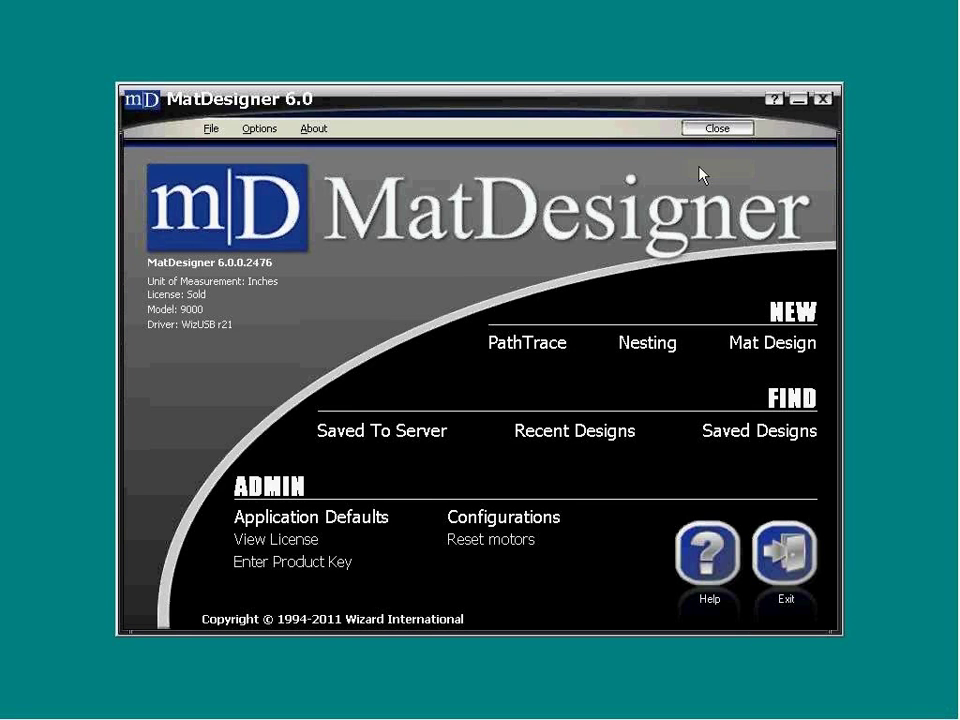
{"action": "left_click", "coordinate": [565, 440]}
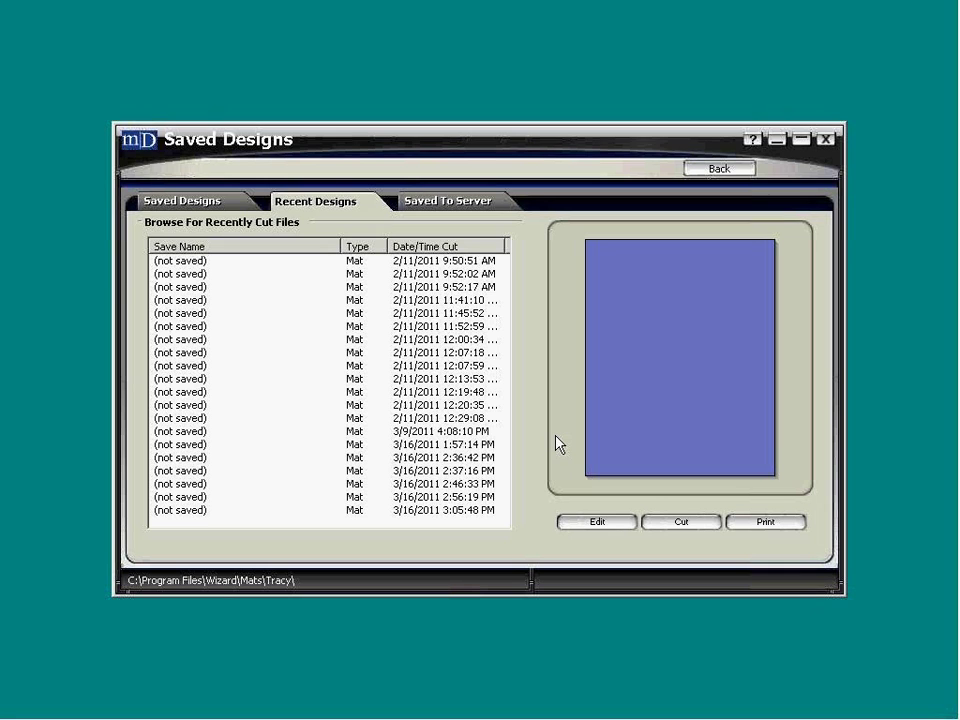
{"action": "left_click", "coordinate": [174, 274]}
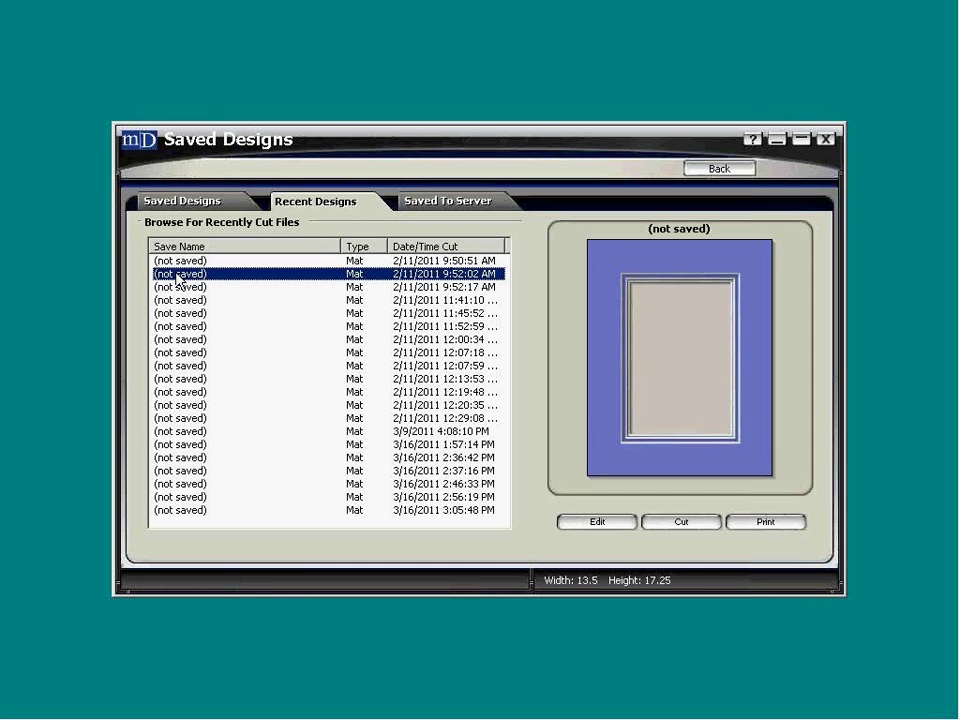
{"action": "left_click", "coordinate": [178, 340]}
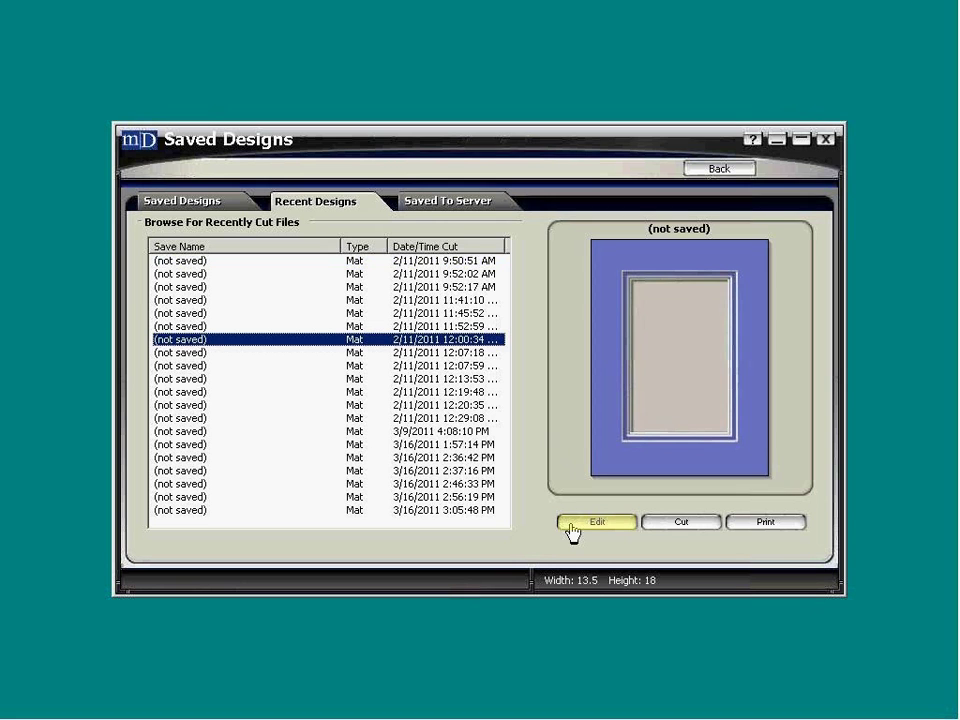
{"action": "left_click", "coordinate": [662, 531]}
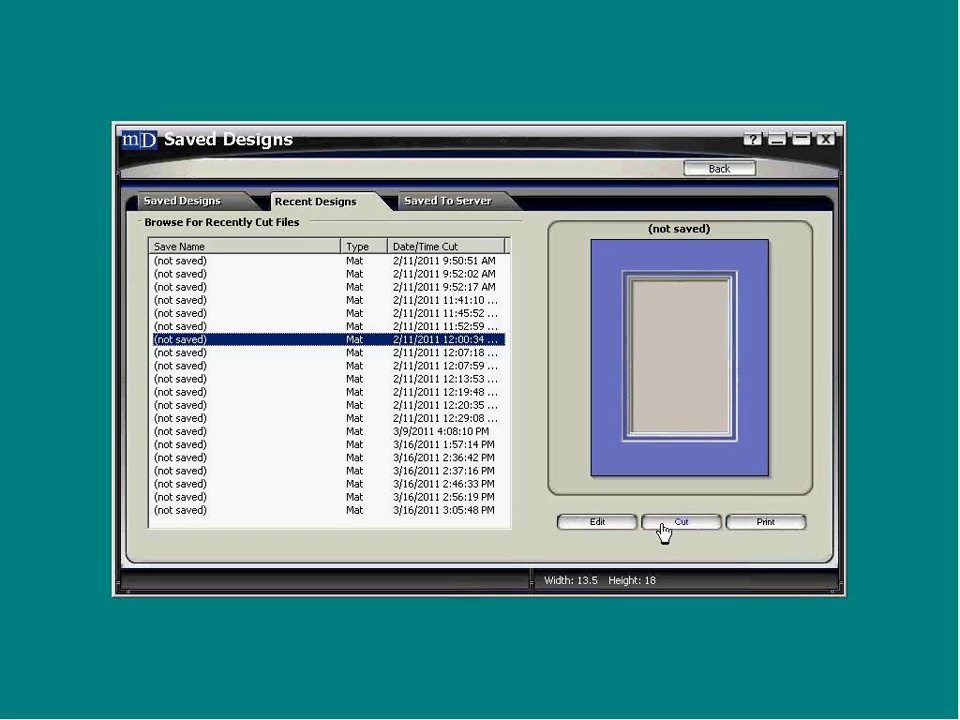